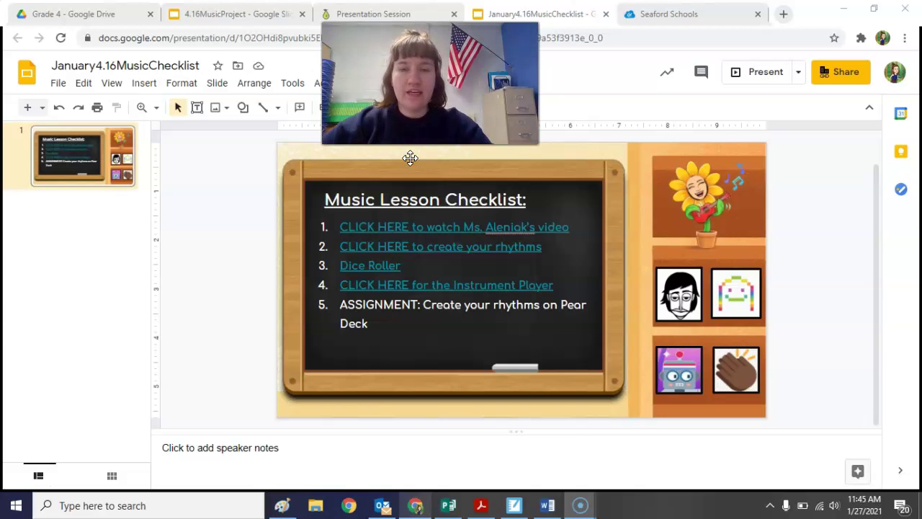
click(436, 161)
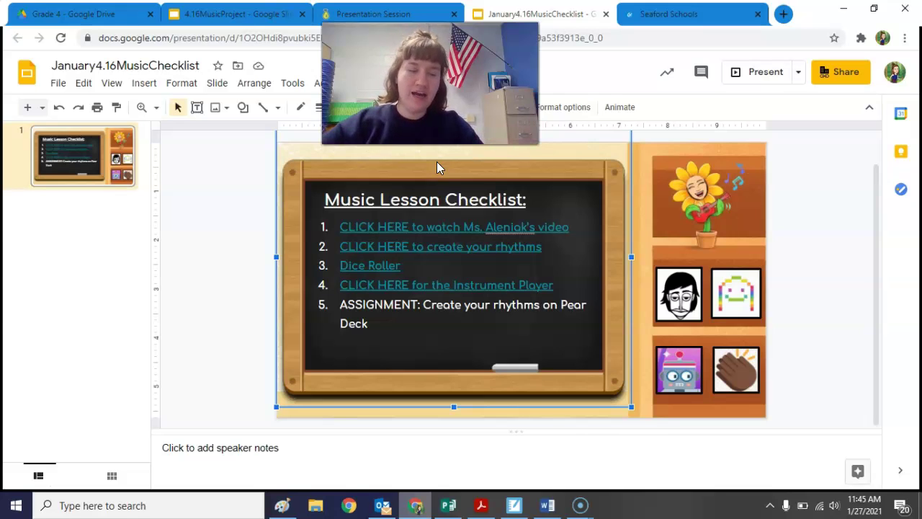
click(235, 275)
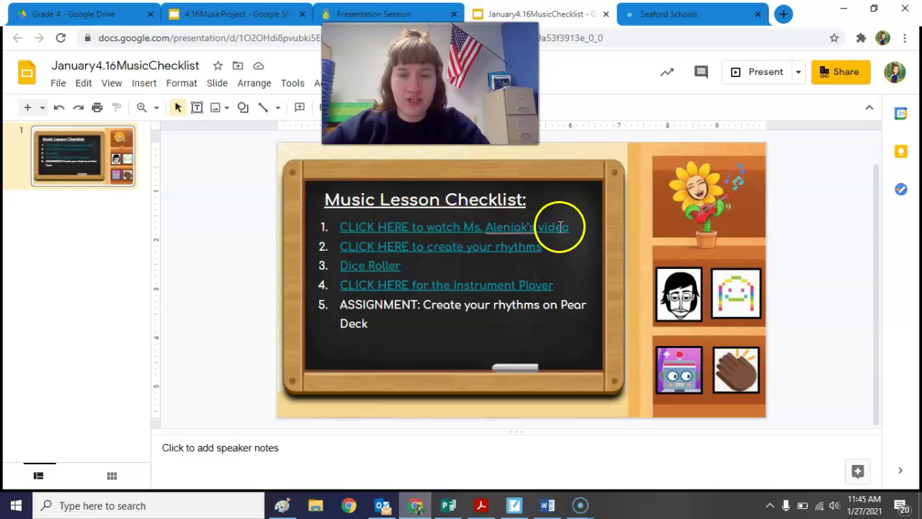
click(386, 227)
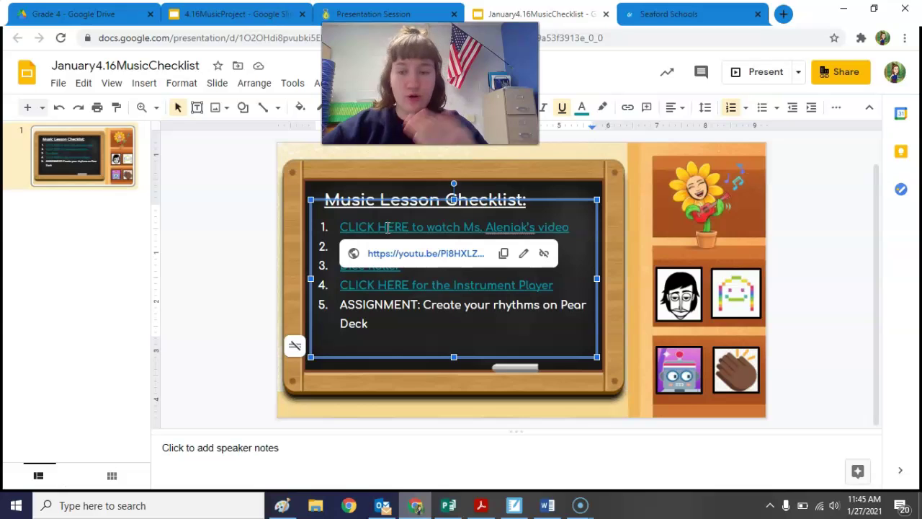
click(274, 261)
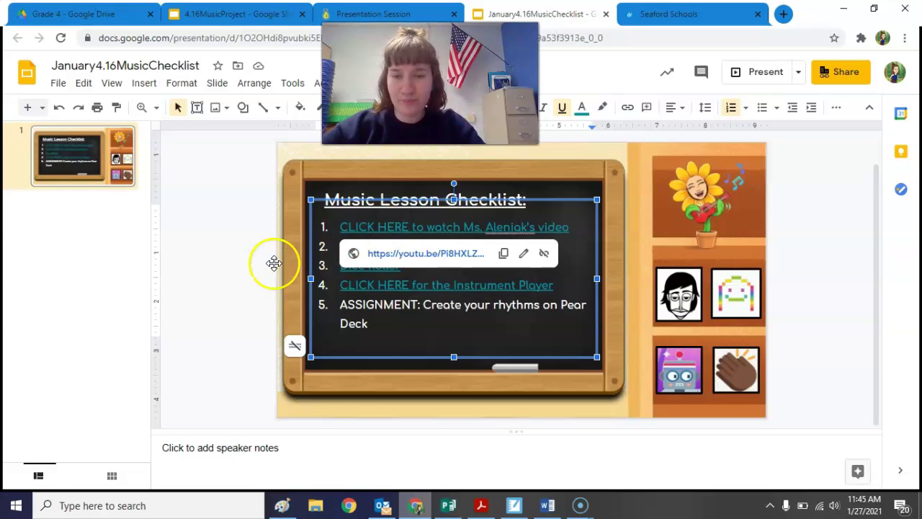
click(455, 267)
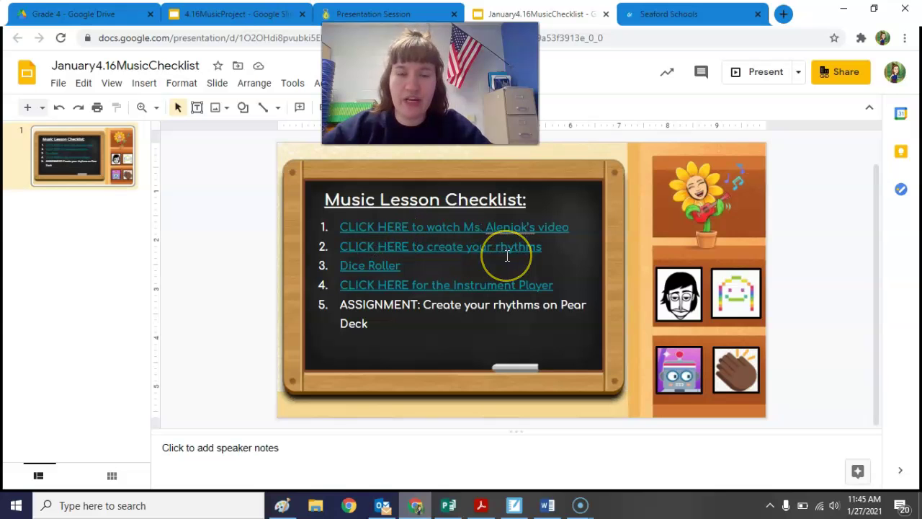
Step: Open the checklist's link for creating rhythms and answer the Pear Deck check-in with the happy face
click(465, 246)
click(438, 275)
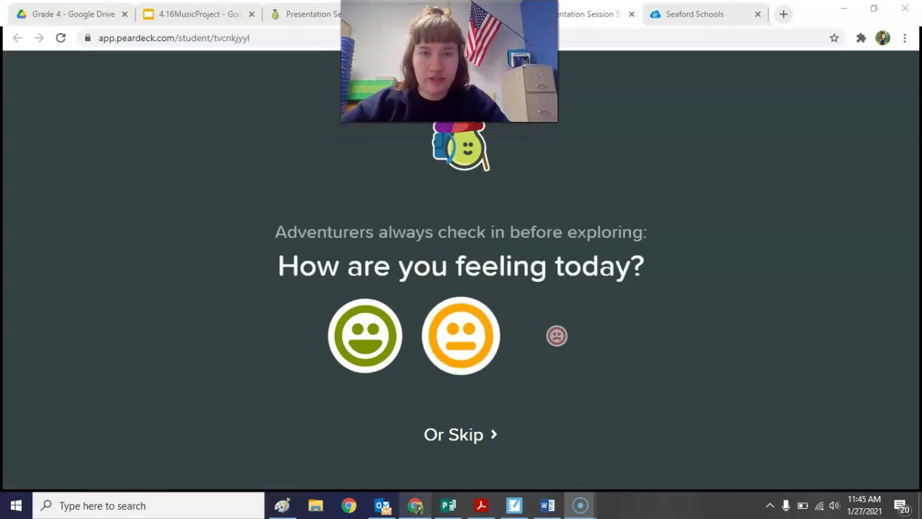
click(360, 328)
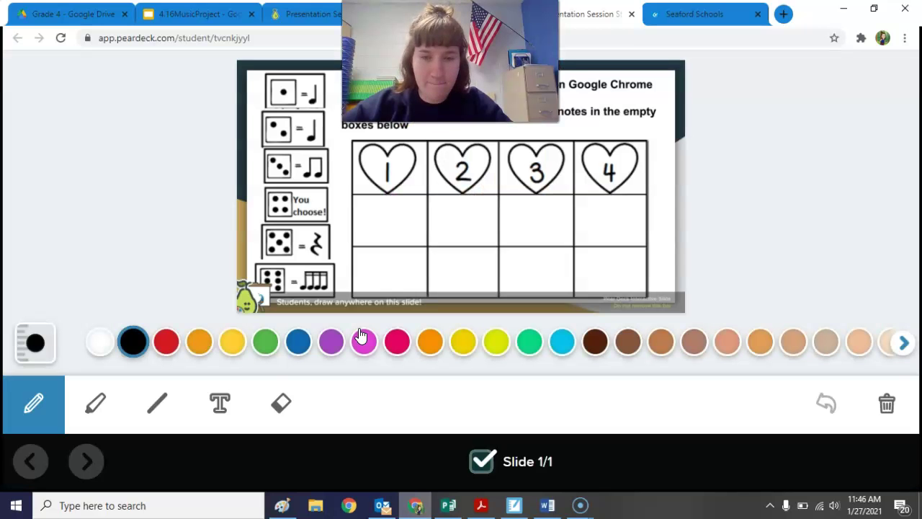
key(alt+p)
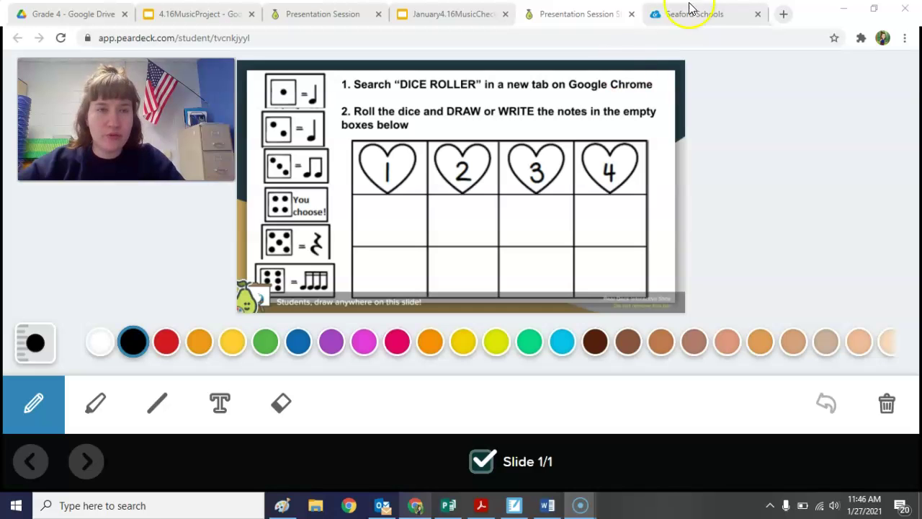
Step: Search Google for "dice roller" in a new browser tab
click(783, 14)
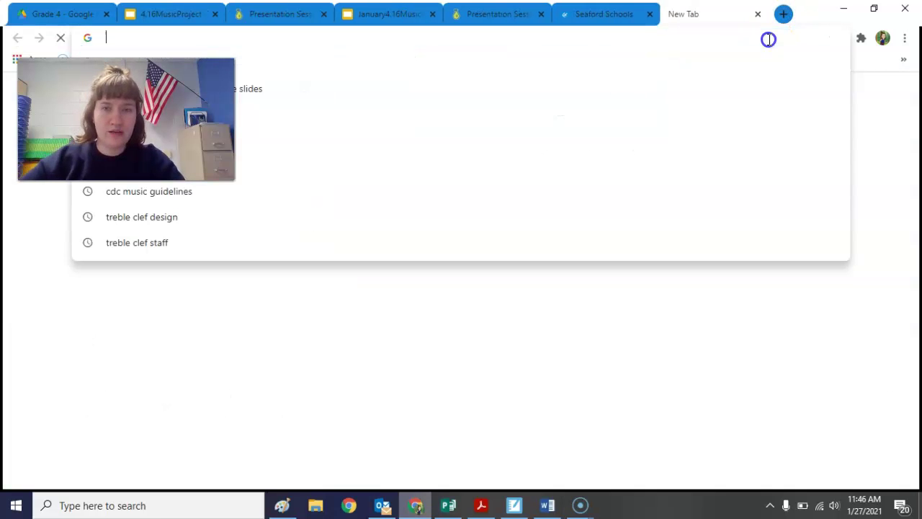
text(dice roller)
key(Return)
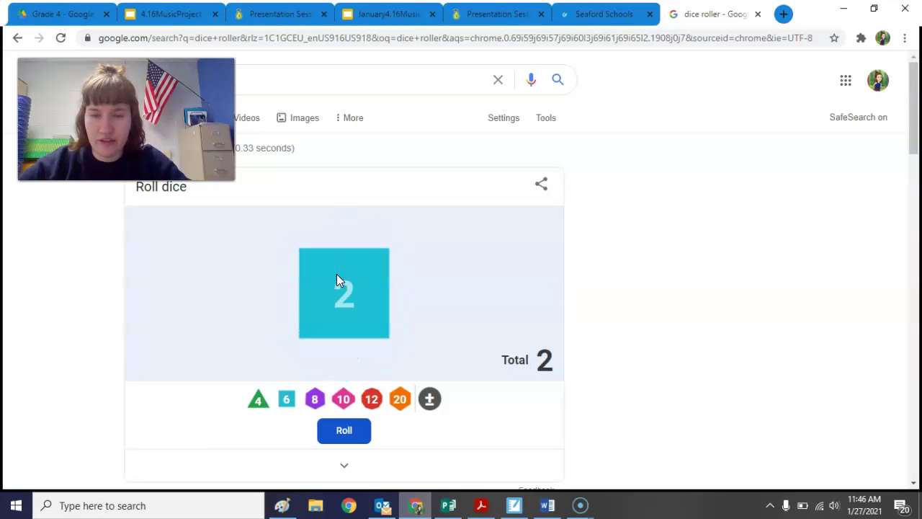
click(301, 396)
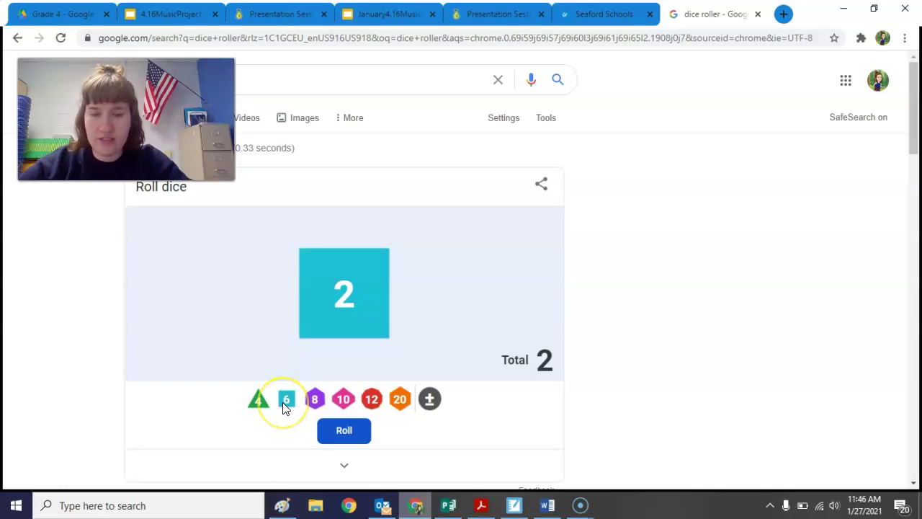
click(413, 12)
click(212, 321)
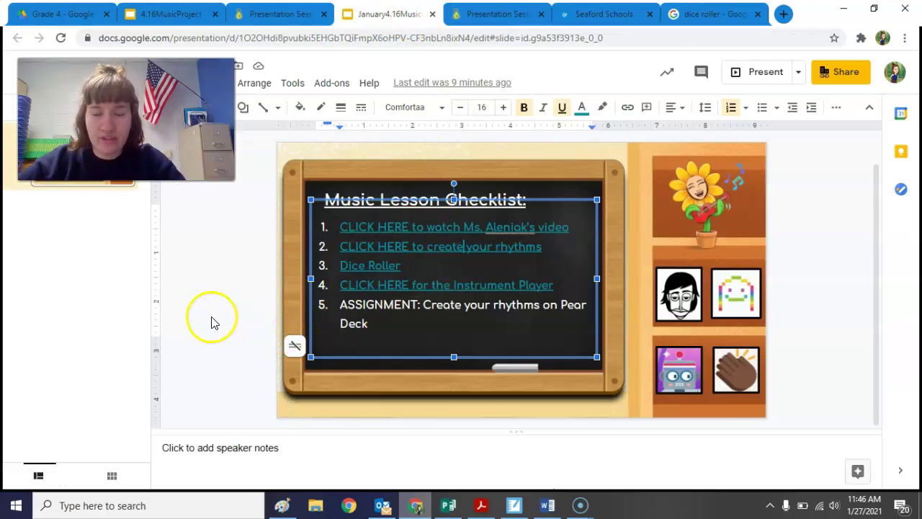
click(423, 226)
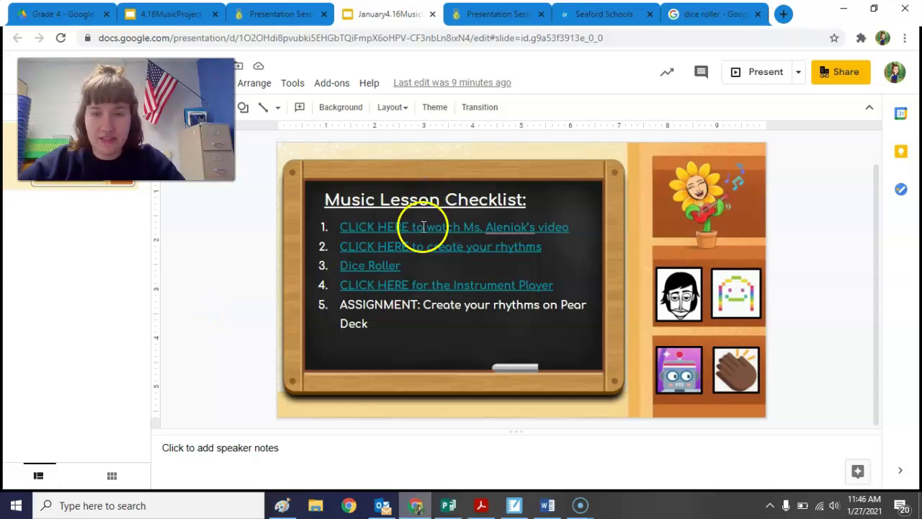
click(348, 276)
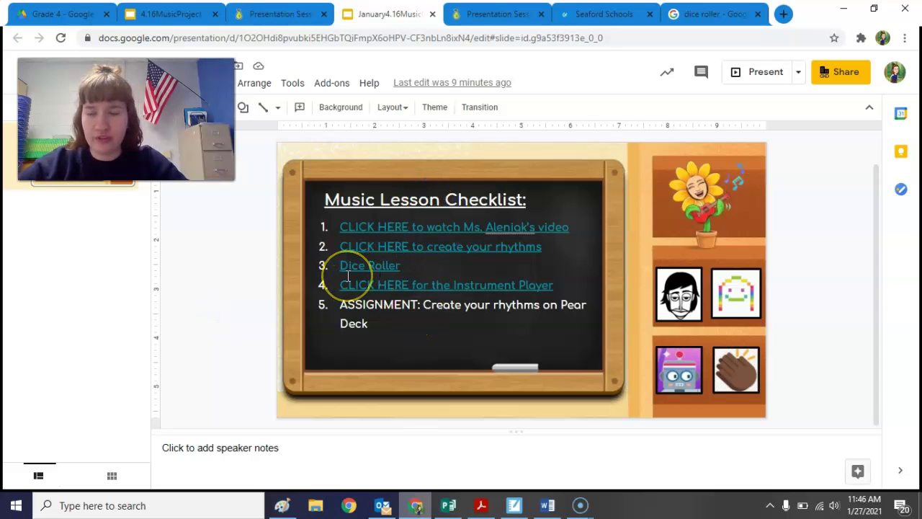
Step: Place the dice roller tab directly beside the Pear Deck session tab and roll the six-sided die for the first box
drag(724, 13, 609, 15)
click(516, 23)
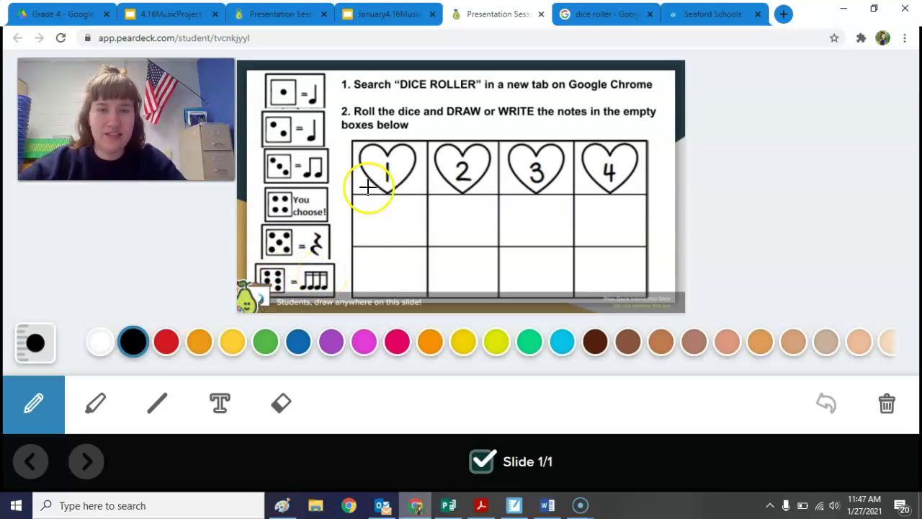
click(606, 14)
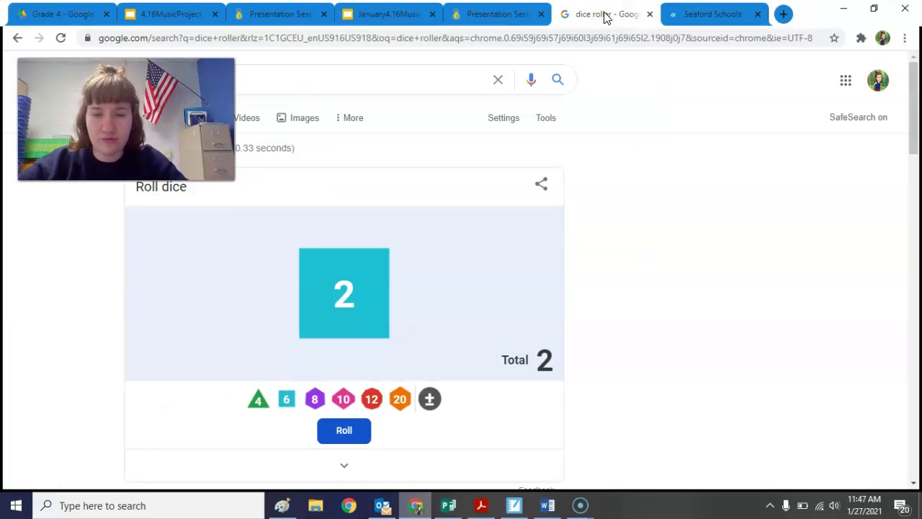
click(345, 430)
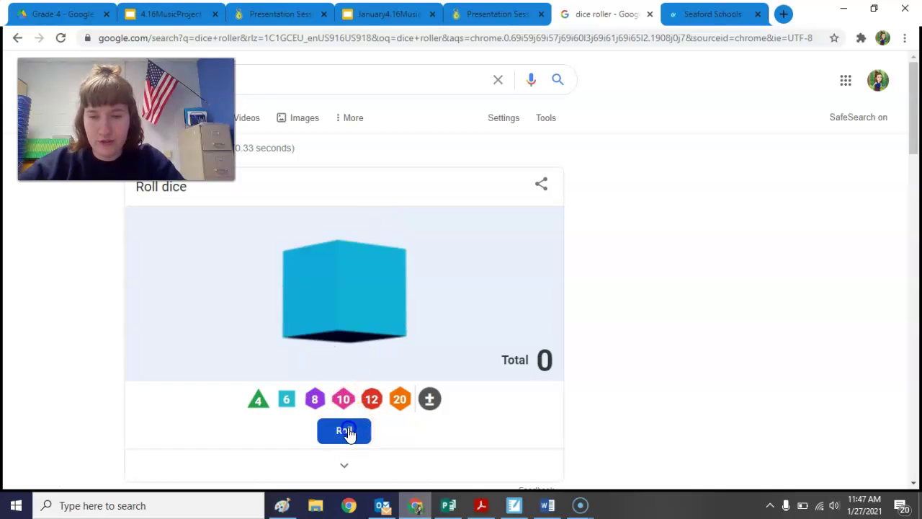
Step: Return to the Pear Deck slide, make the pencil thinner and draw a quarter note in the first-row box under heart 1
click(485, 14)
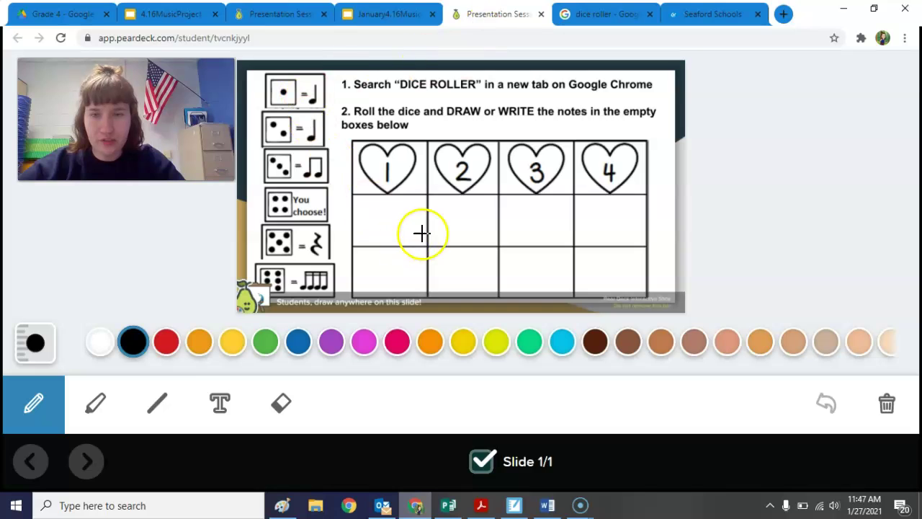
click(34, 343)
drag(36, 290, 38, 299)
click(30, 382)
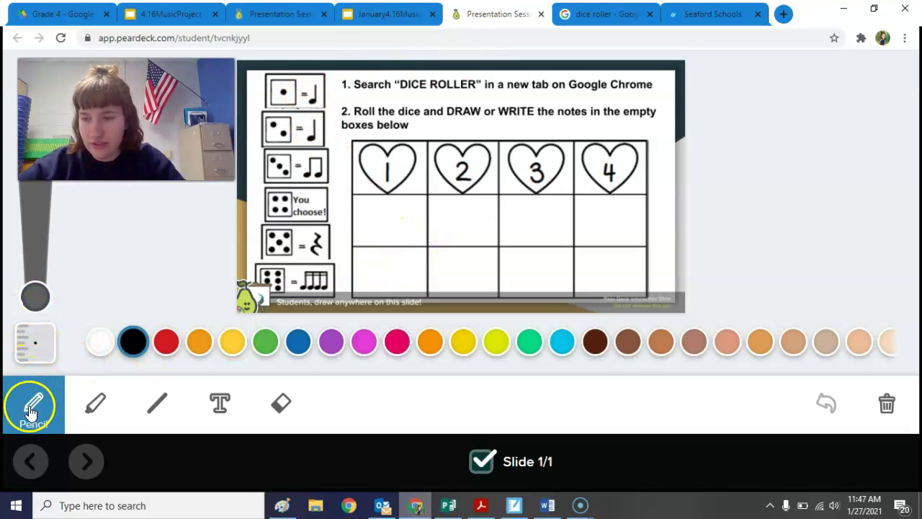
mouse_move(389, 226)
mouse_down()
mouse_move(387, 236)
mouse_move(376, 232)
mouse_move(388, 227)
mouse_up()
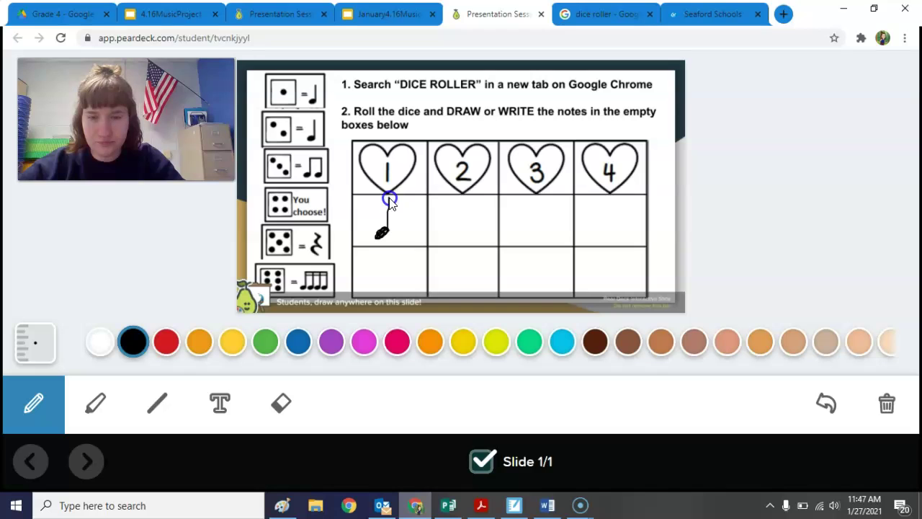
click(391, 176)
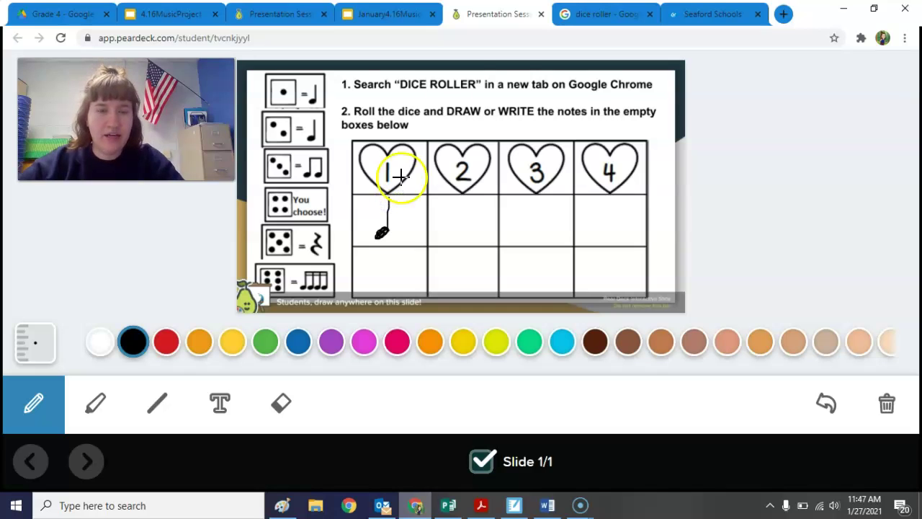
Step: Roll the die again and pencil four beamed sixteenth notes in the first-row box under heart 2
click(595, 12)
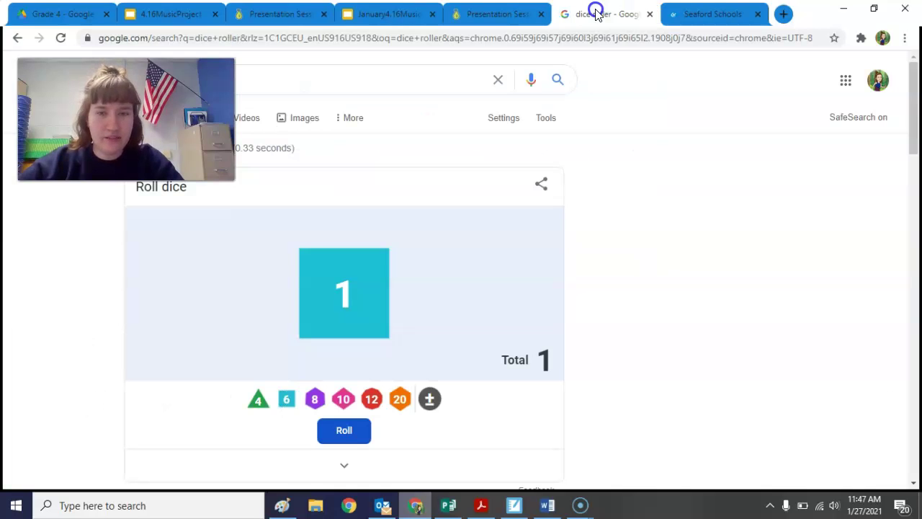
click(343, 429)
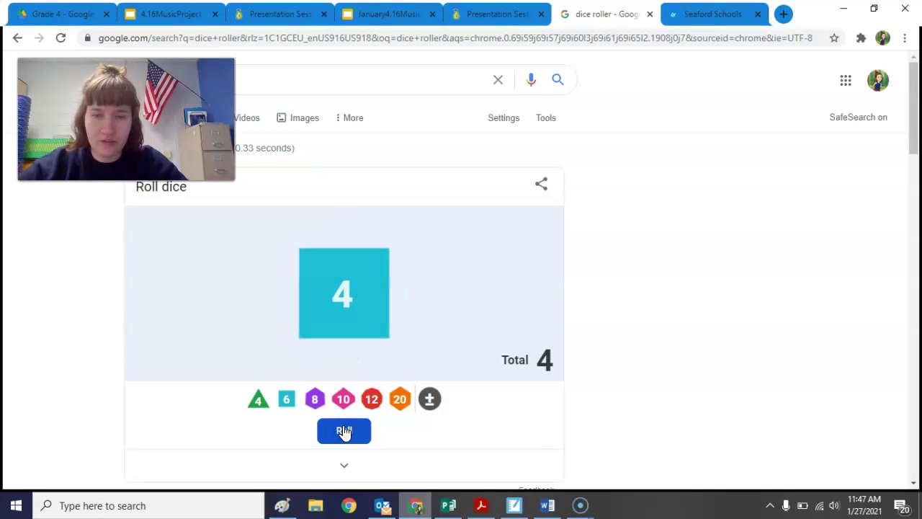
click(486, 12)
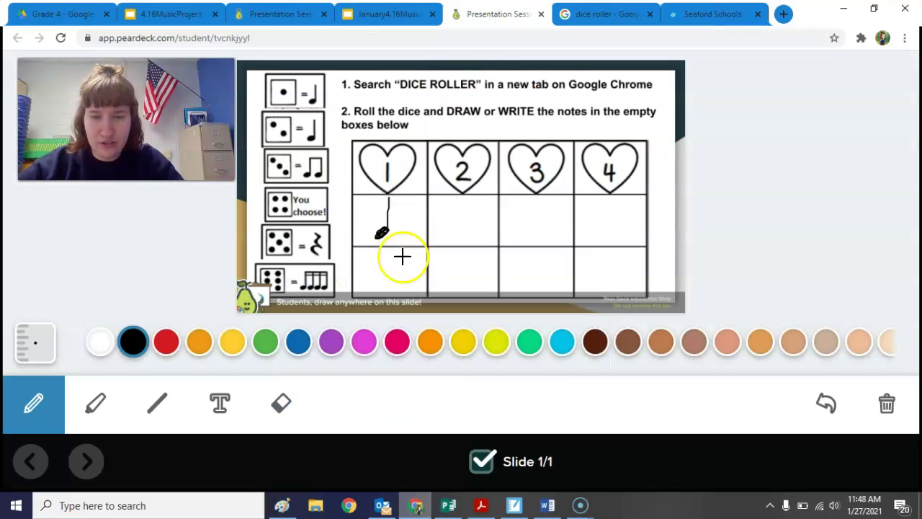
drag(436, 236, 441, 237)
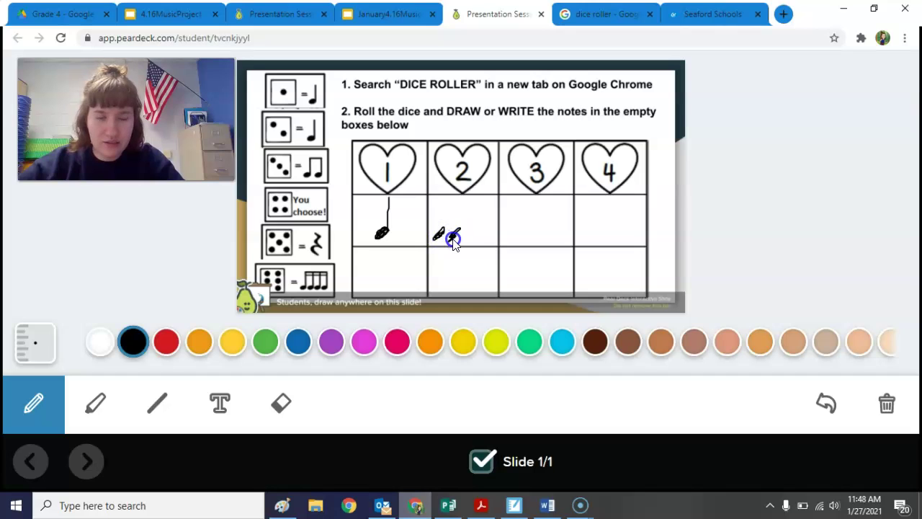
mouse_move(470, 237)
mouse_down()
mouse_move(487, 237)
mouse_move(432, 235)
mouse_move(446, 216)
mouse_up()
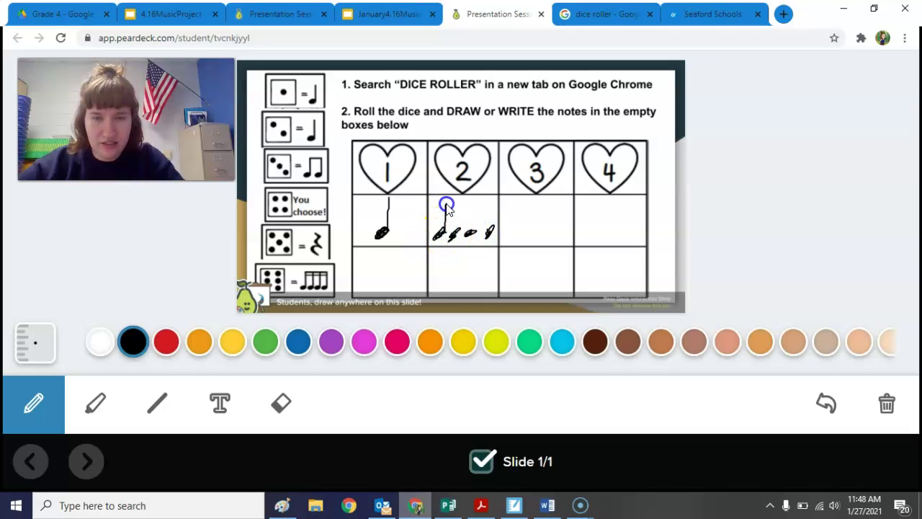
mouse_move(494, 232)
mouse_down()
mouse_move(458, 205)
mouse_move(455, 234)
mouse_move(477, 209)
mouse_move(473, 233)
mouse_move(444, 210)
mouse_move(480, 217)
mouse_up()
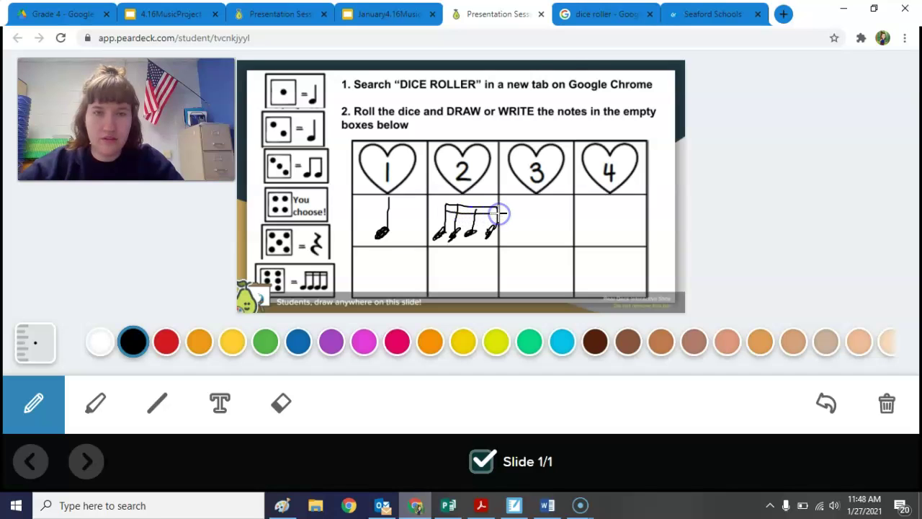
Step: Roll the die for the third box and add the text "tika tika" in the first row under heart 3
click(603, 15)
click(352, 436)
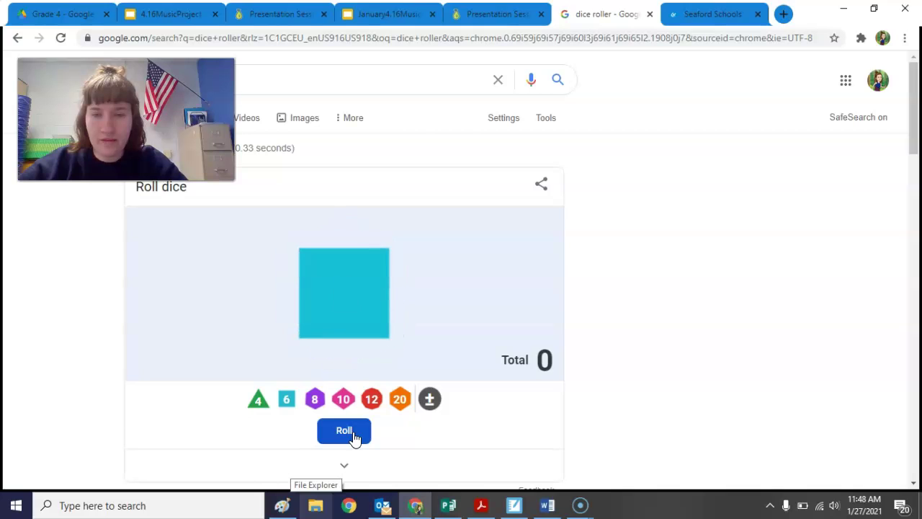
click(479, 20)
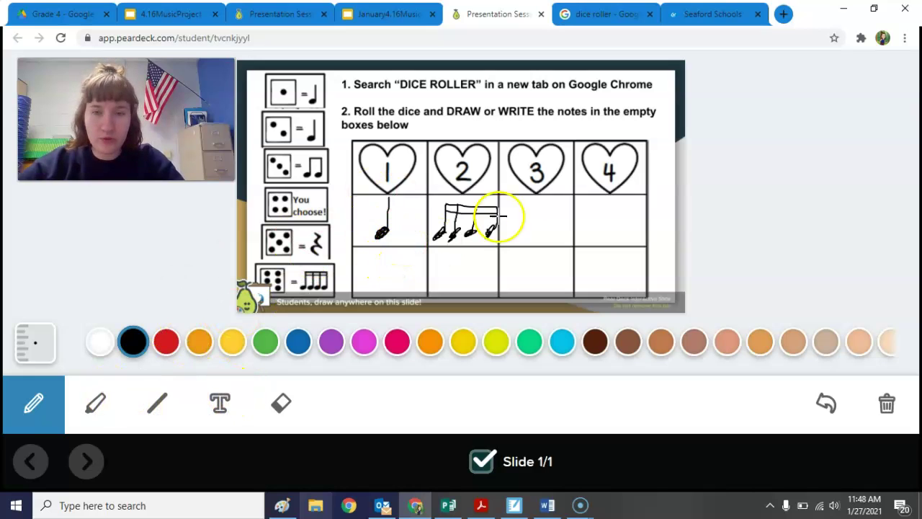
click(21, 405)
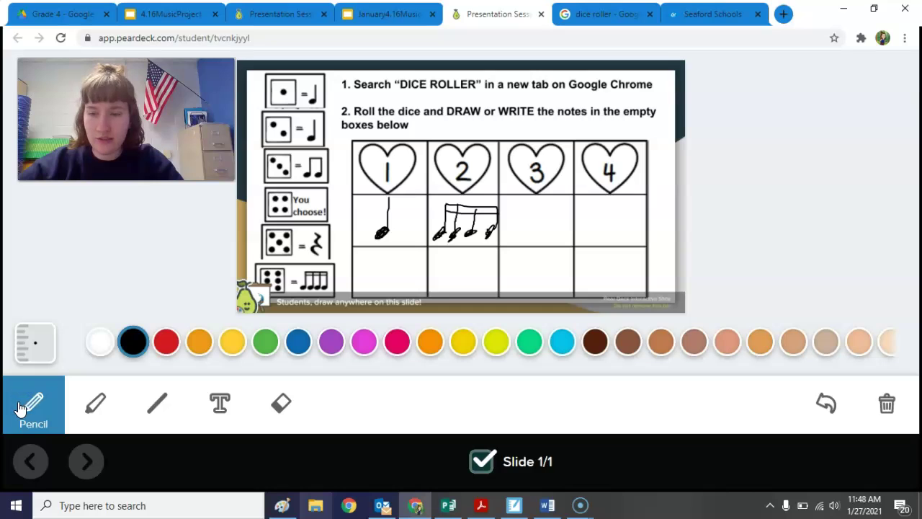
click(221, 403)
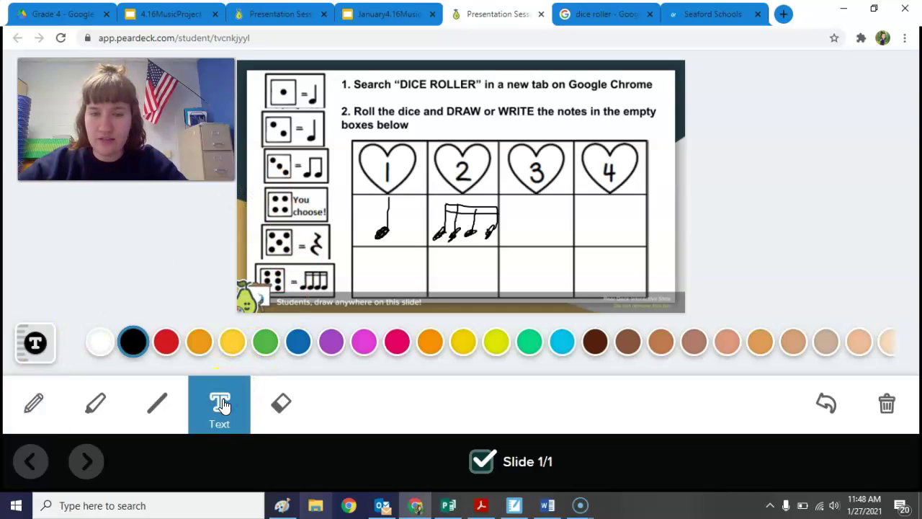
click(513, 218)
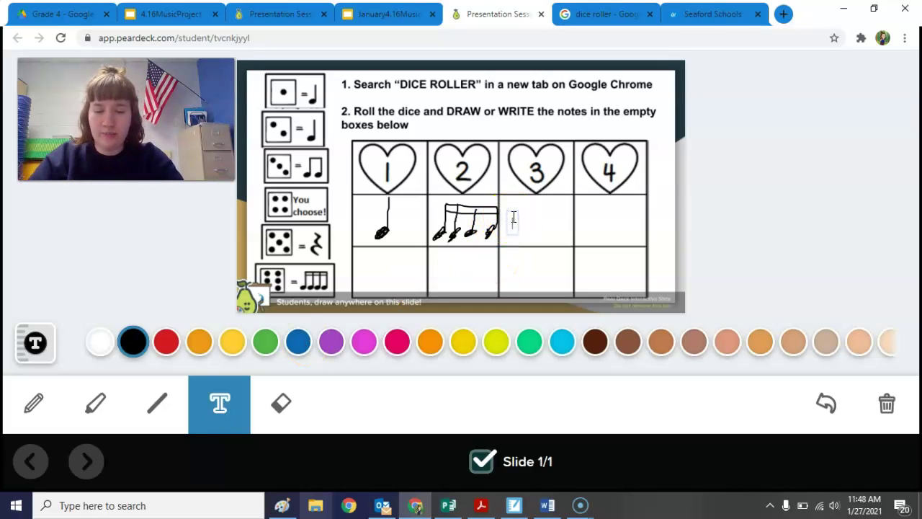
text(tika tika)
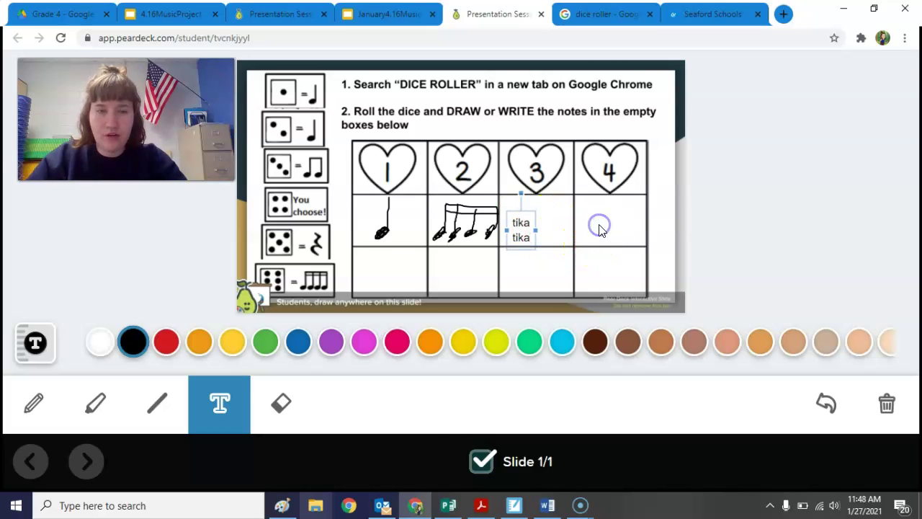
Step: Roll the die once more and add the text "rest (shh)" in the first-row box under heart 4
click(600, 14)
click(345, 429)
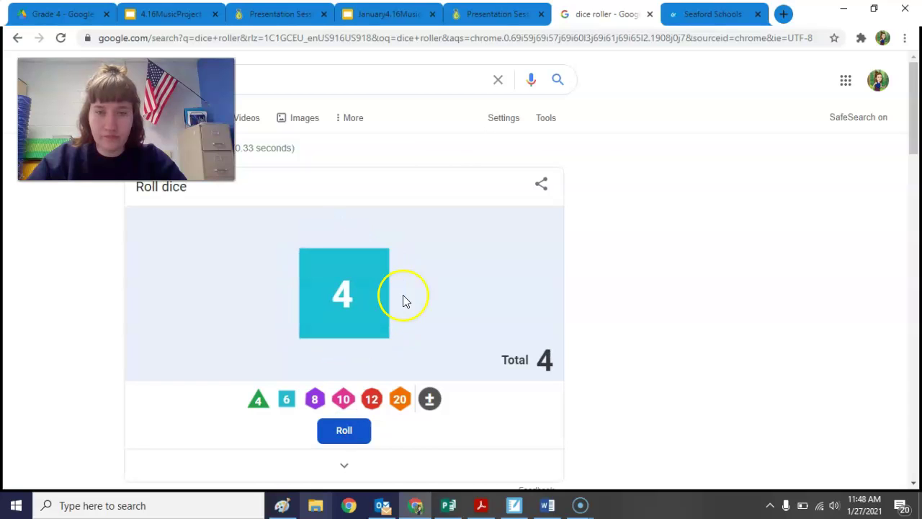
click(492, 14)
click(592, 213)
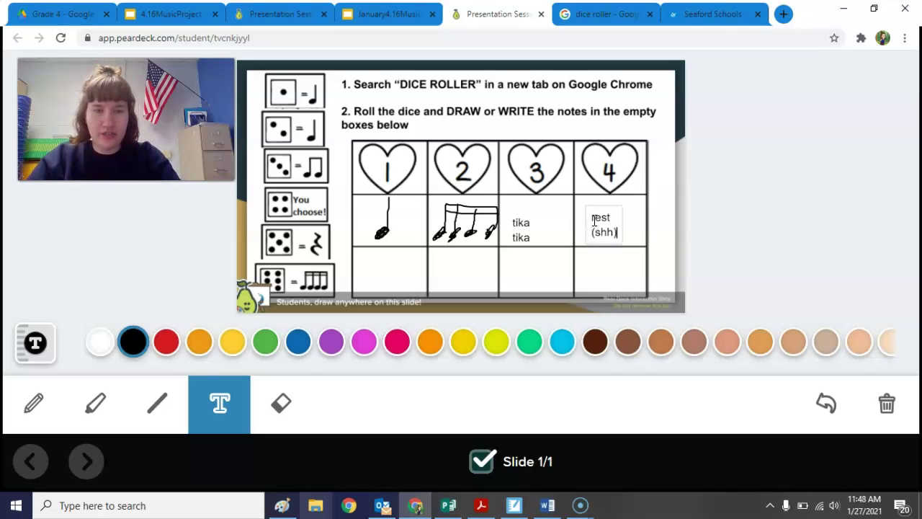
Step: Finish the "rest (shh)" text box and dismiss the stray empty text box beside the table
click(735, 207)
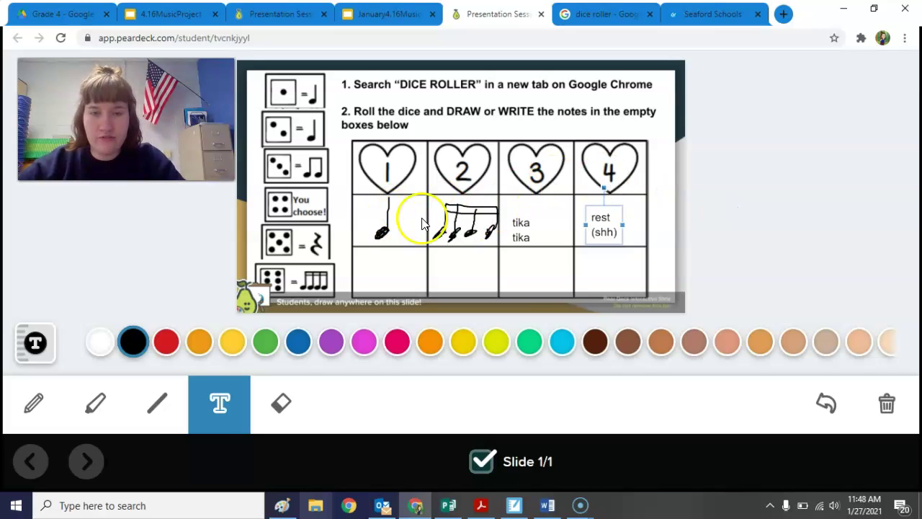
click(673, 225)
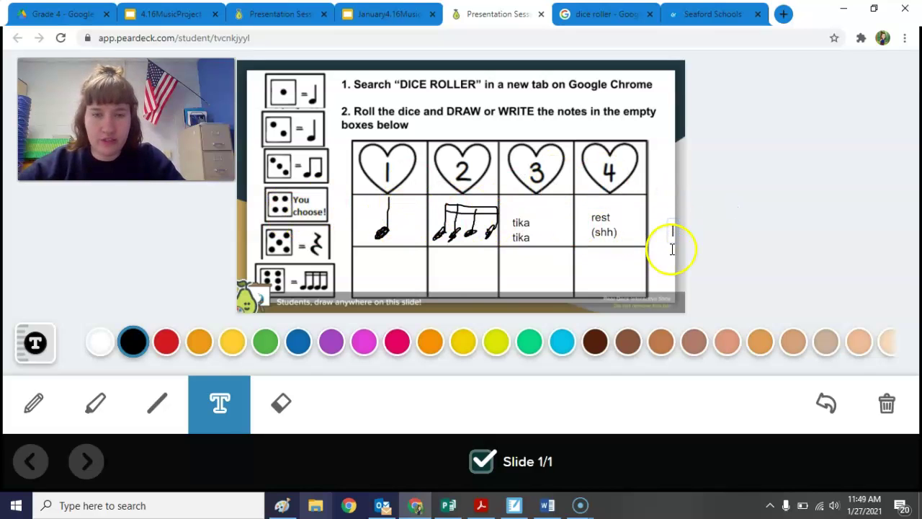
click(716, 261)
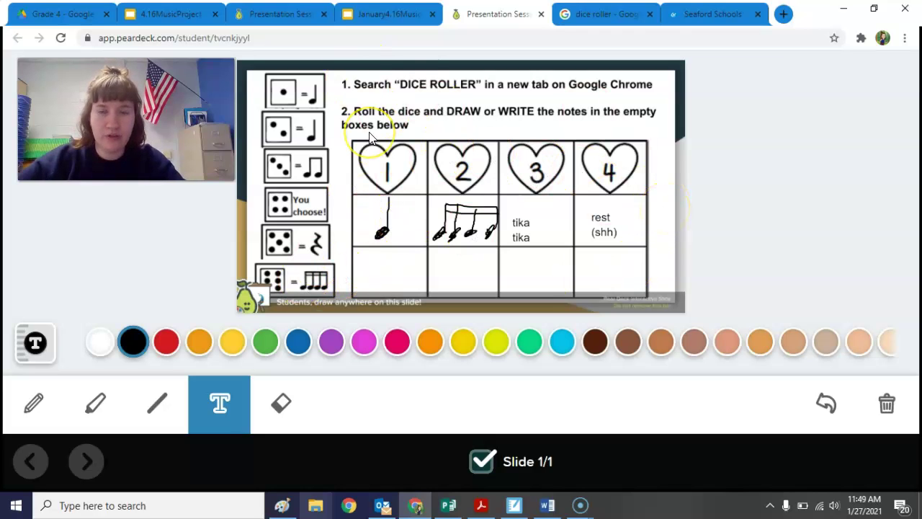
Step: Switch to the January4.16MusicChecklist slide and open the Instrument Player link from checklist item 4
click(389, 14)
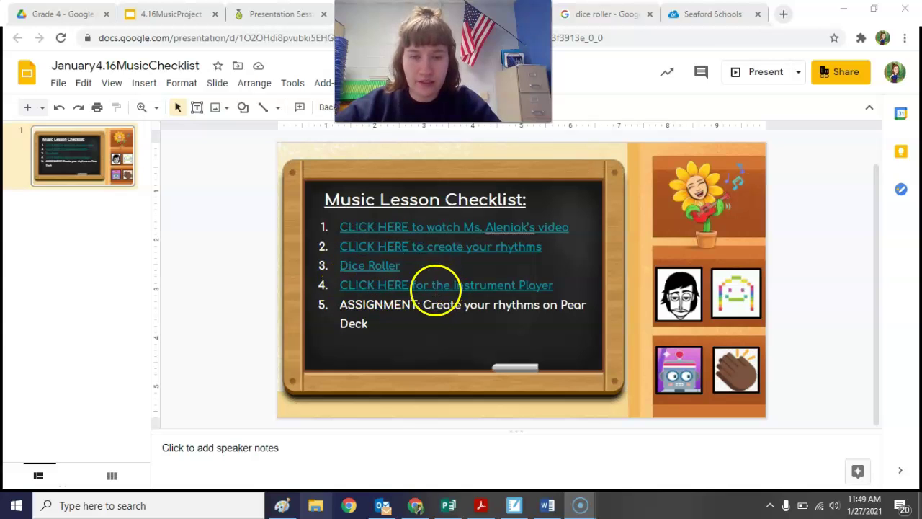
click(472, 284)
click(472, 284)
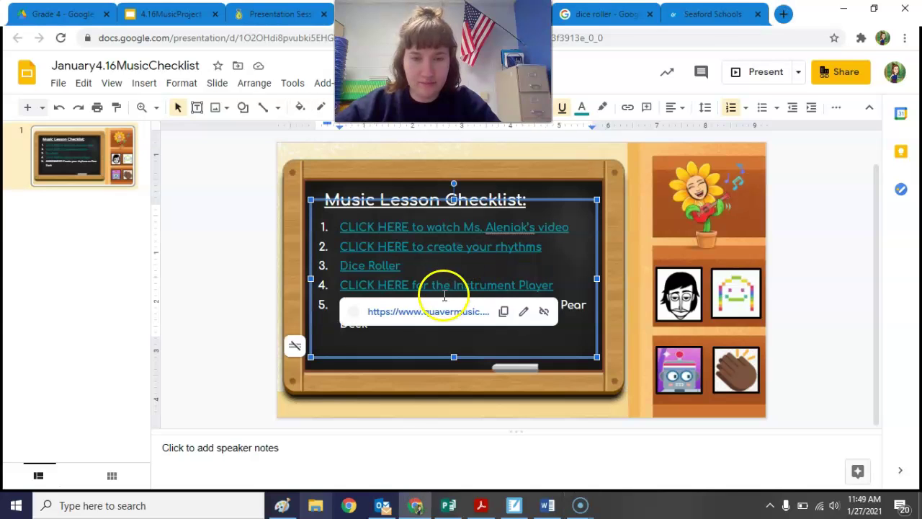
click(433, 315)
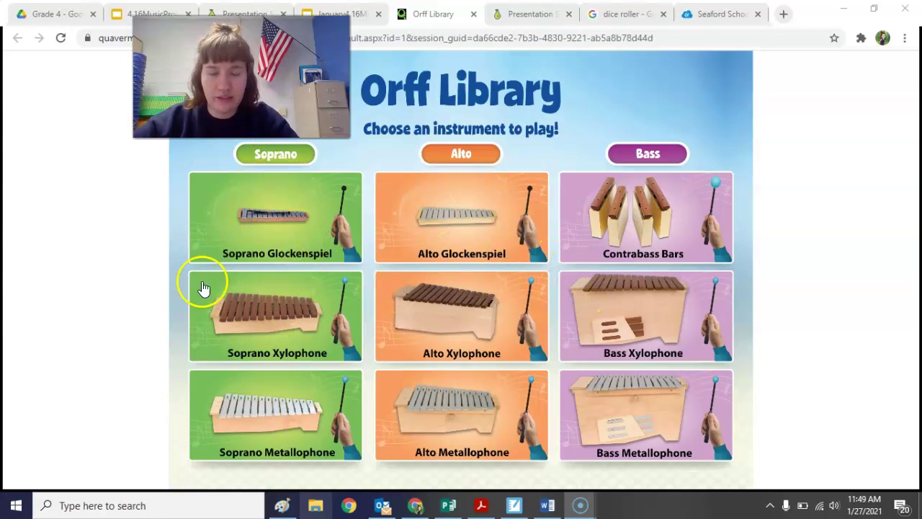
Step: Open the Bass Xylophone in the Orff Library, play several low and high bars, and return to the instrument selection
click(662, 306)
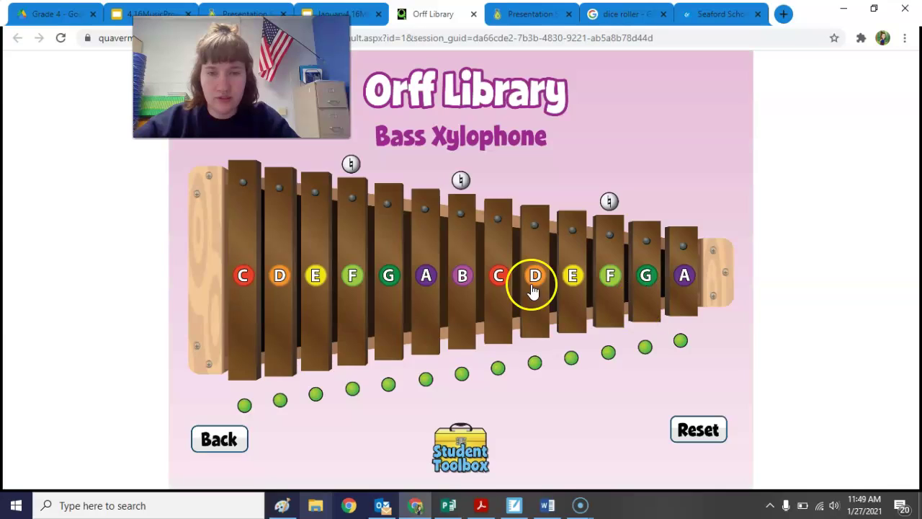
click(339, 256)
click(668, 256)
click(388, 268)
click(257, 278)
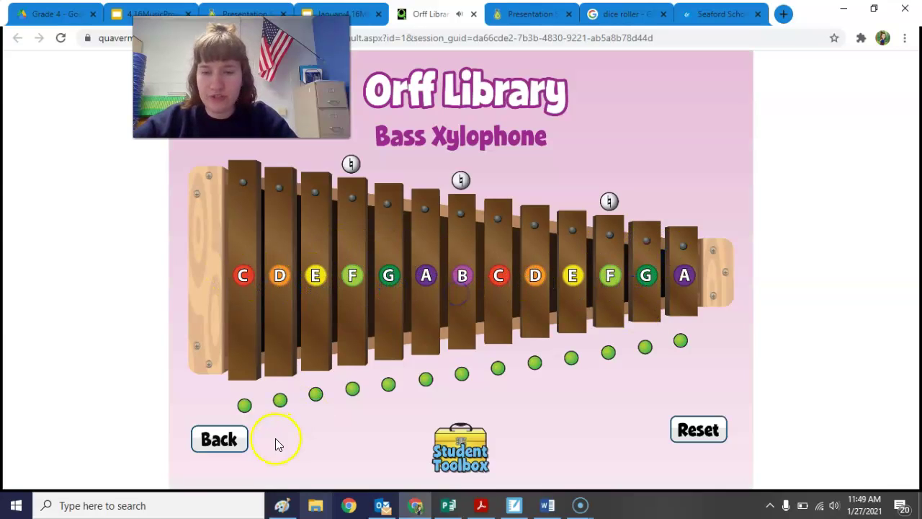
click(227, 438)
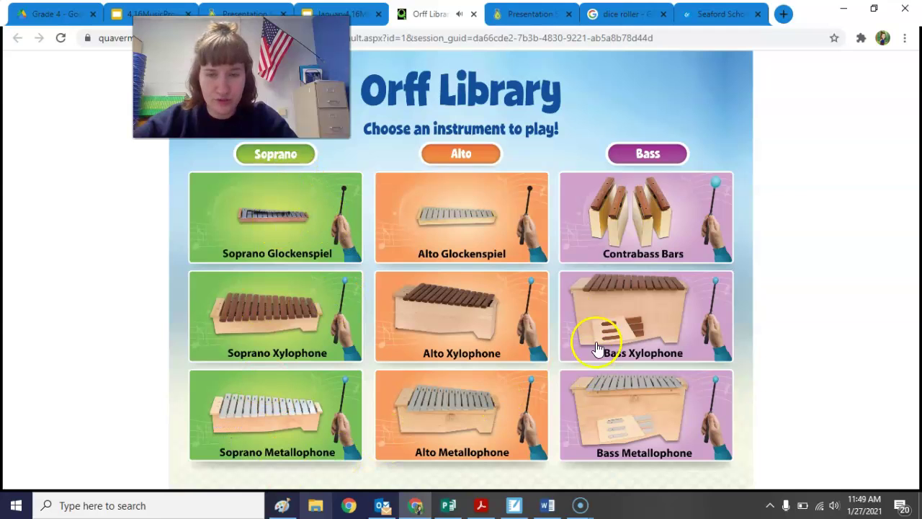
Step: Open the Soprano Glockenspiel, play several bars across its range, and return to the instrument selection
click(296, 214)
click(336, 270)
click(490, 277)
click(559, 278)
click(628, 278)
click(370, 300)
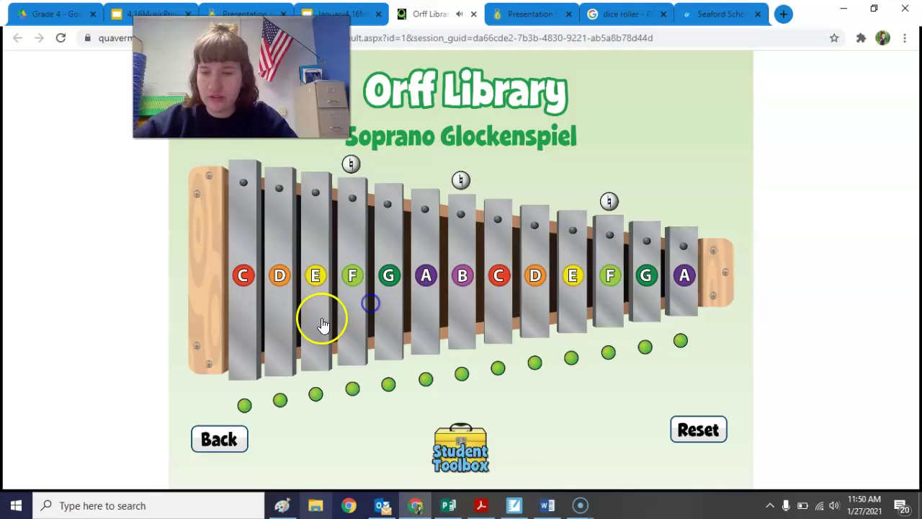
click(210, 438)
Step: Open the Soprano Xylophone, play a few of its bars, and return to the instrument selection
click(342, 322)
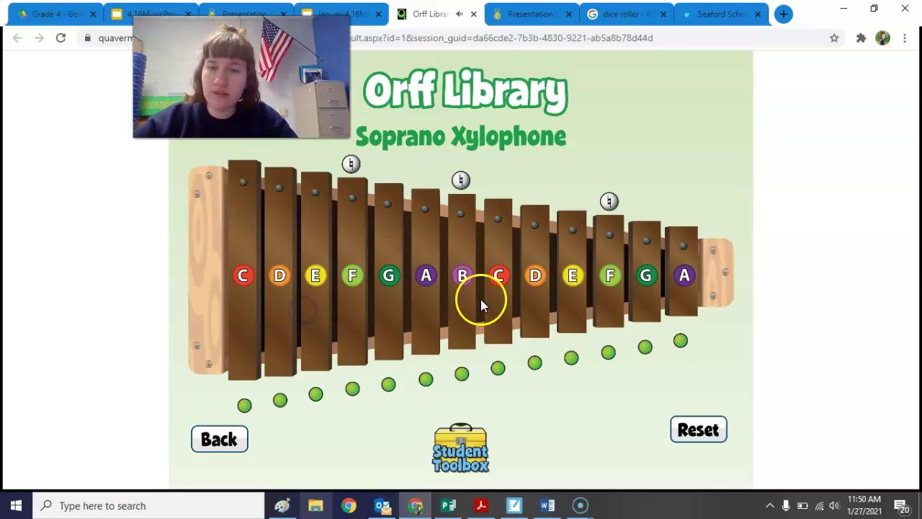
click(616, 273)
click(406, 298)
click(295, 268)
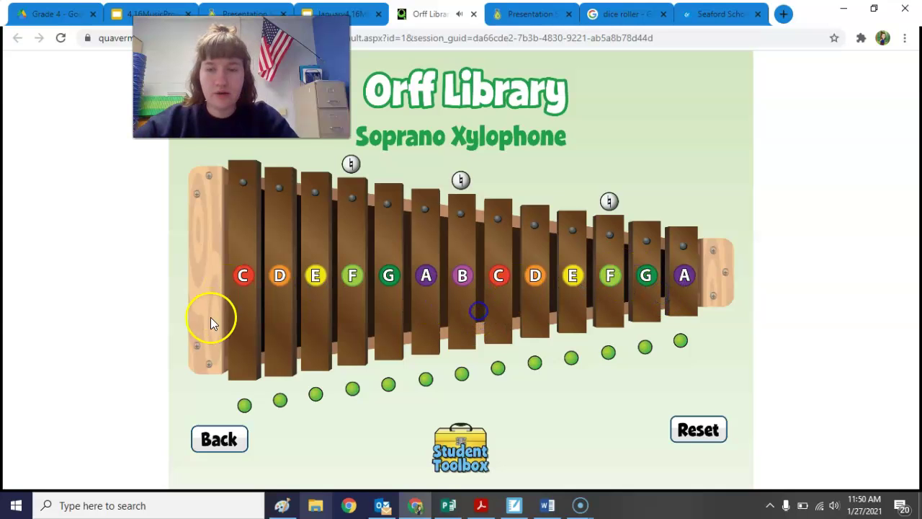
click(219, 439)
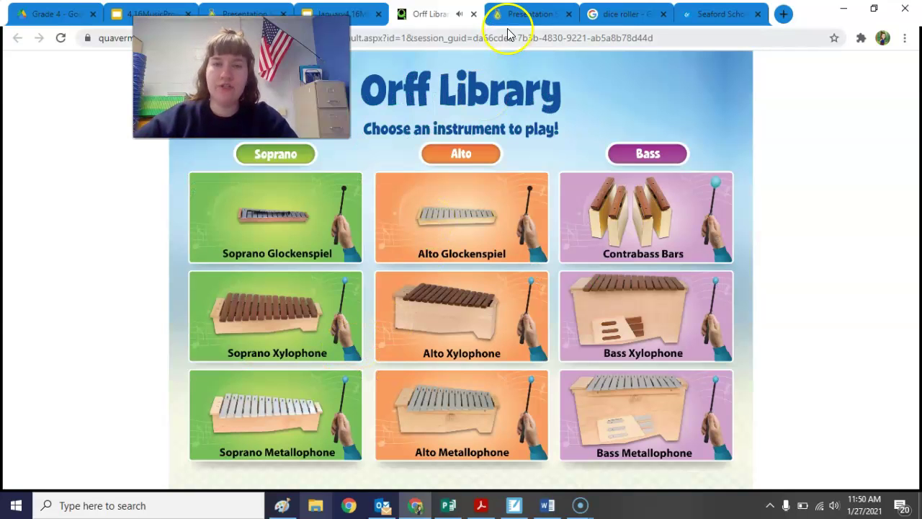
Step: Review the first-row rhythm on the Pear Deck slide and play bars on the Orff Library's Alto Metallophone, returning to the instrument selection
click(531, 8)
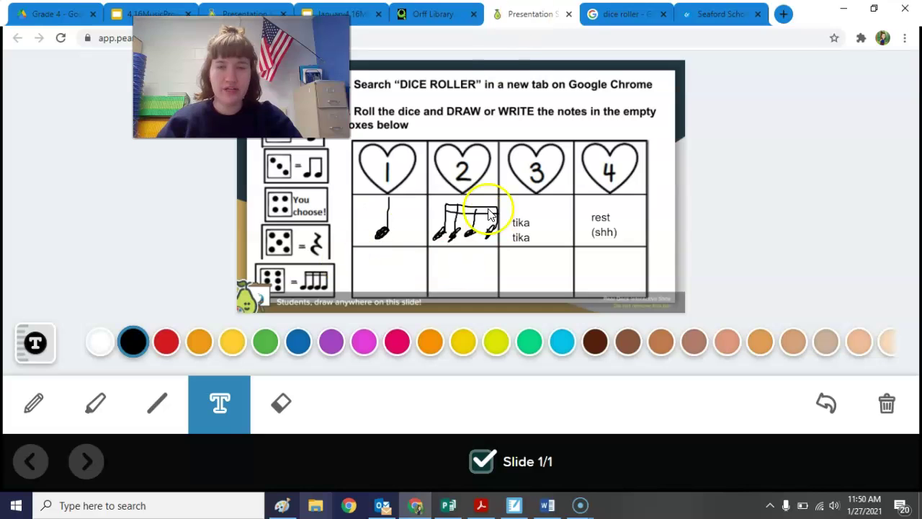
click(416, 16)
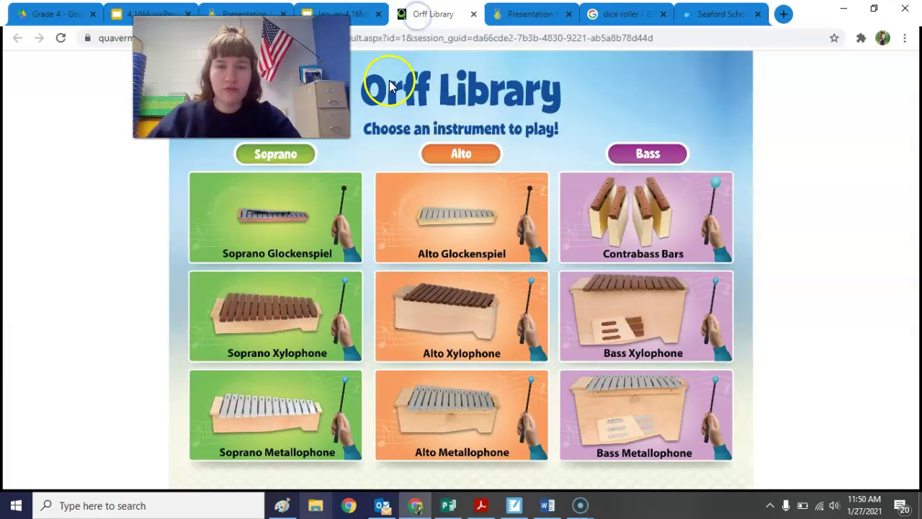
click(463, 393)
click(257, 276)
click(554, 278)
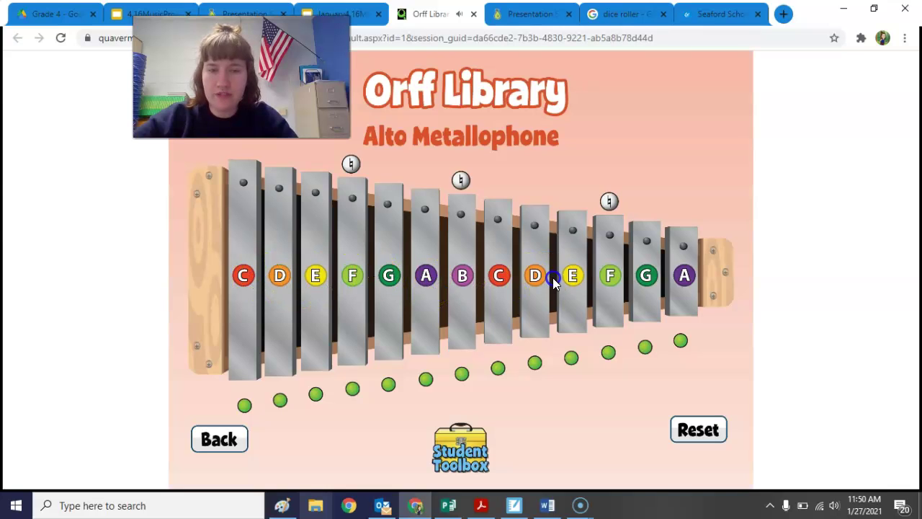
click(315, 281)
click(217, 438)
Step: Open the Bass Metallophone, play several of its bars, and switch back to the January4.16MusicChecklist slide
click(585, 407)
click(305, 258)
click(414, 295)
click(604, 267)
click(364, 288)
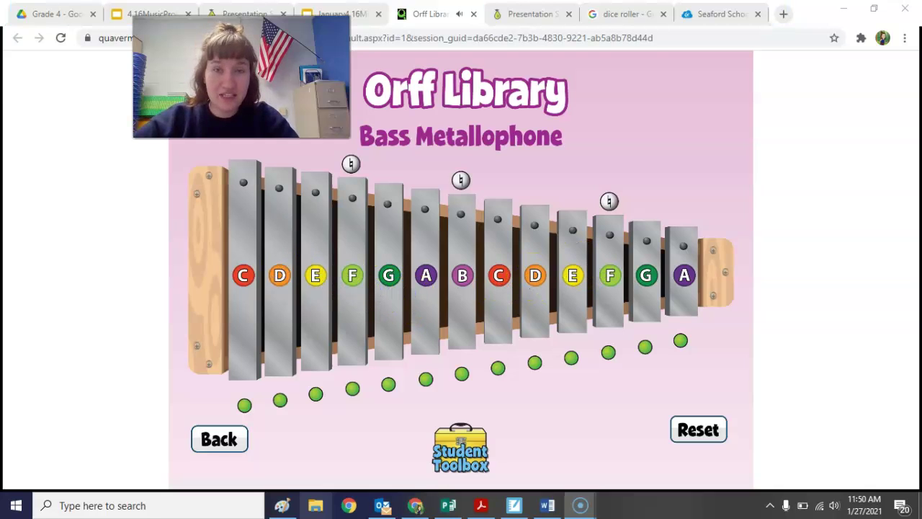
drag(241, 72, 443, 80)
click(320, 15)
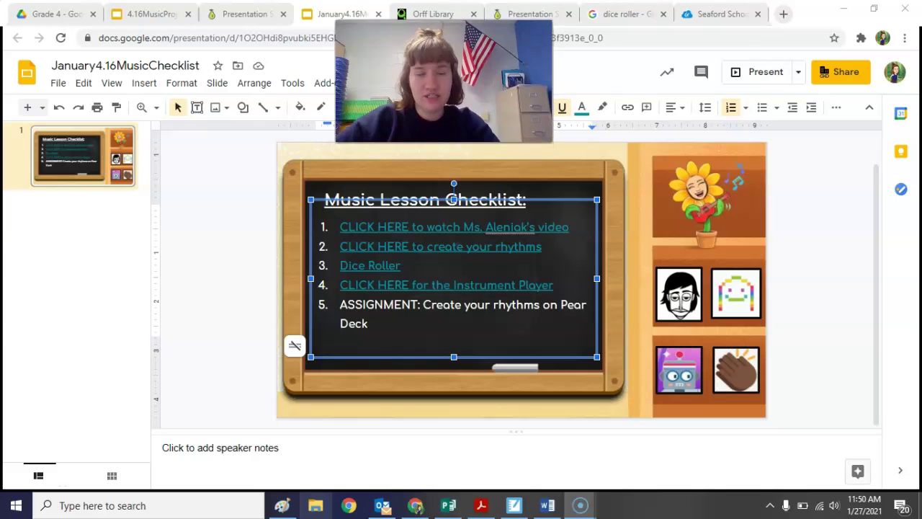